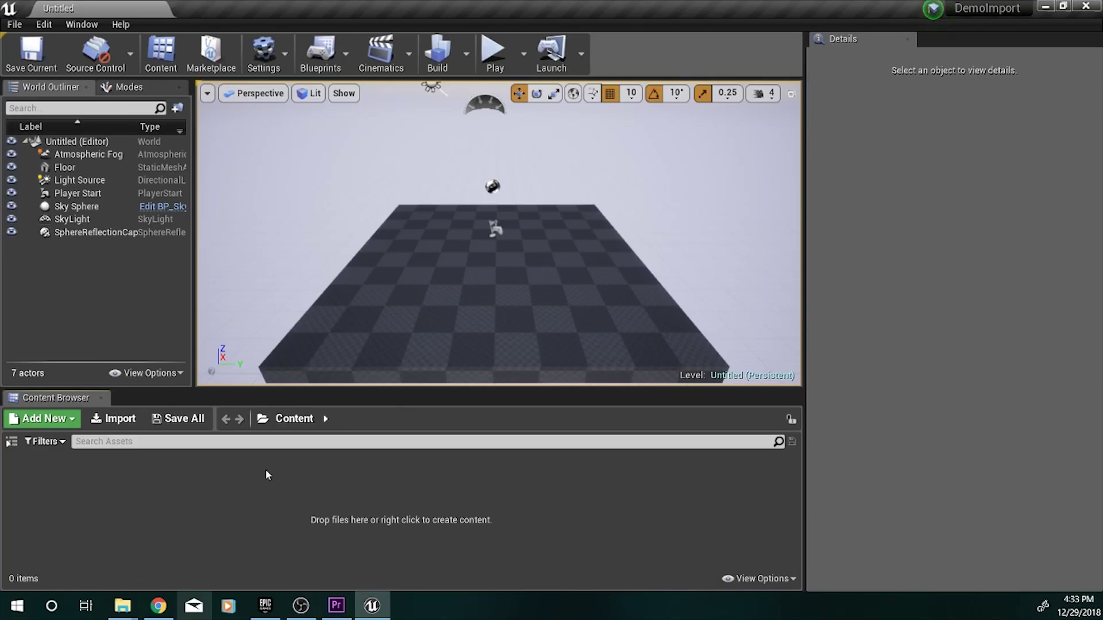
pyautogui.moveTo(597, 308)
pyautogui.mouseDown(button='right')
pyautogui.moveTo(611, 334)
pyautogui.moveTo(575, 306)
pyautogui.moveTo(606, 313)
pyautogui.moveTo(598, 316)
pyautogui.mouseUp(button='right')
pyautogui.keyDown('alt'); pyautogui.moveTo(609, 309); pyautogui.dragTo(592, 317); pyautogui.keyUp('alt')
pyautogui.keyDown('alt'); pyautogui.moveTo(654, 367); pyautogui.dragTo(650, 357); pyautogui.keyUp('alt')
pyautogui.press('w')
pyautogui.moveTo(602, 186)
pyautogui.mouseDown(button='right')
pyautogui.moveTo(618, 191)
pyautogui.moveTo(606, 181)
pyautogui.moveTo(603, 194)
pyautogui.mouseUp(button='right')
pyautogui.scroll(-3, 604, 194)
# Open the project's plugin list, browse to the relevant category and enable the plugin there
pyautogui.click(263, 53)
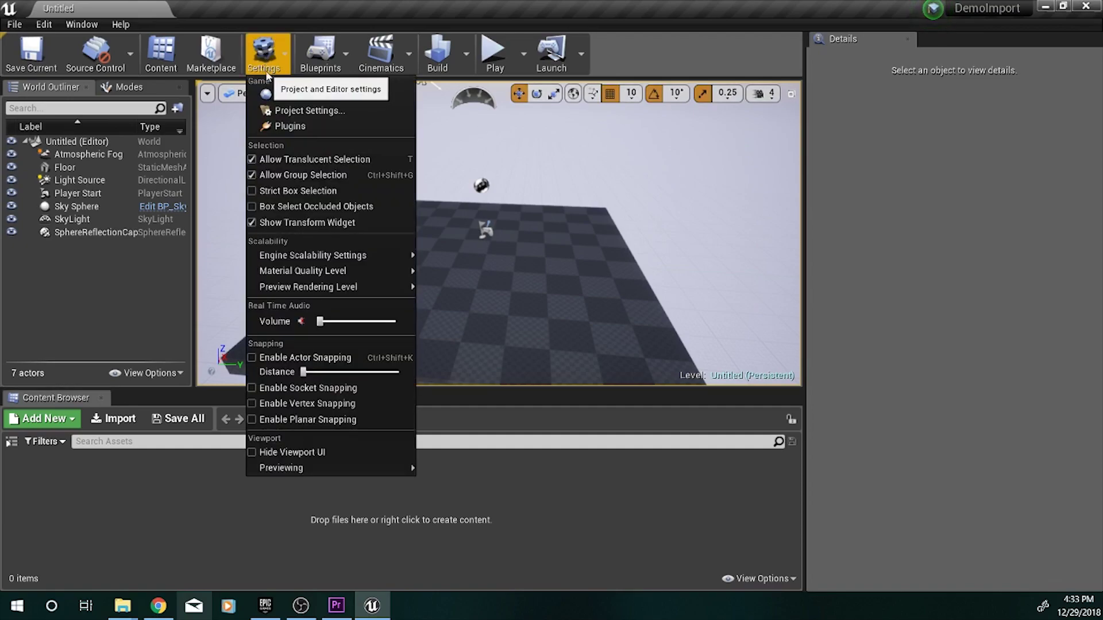
pyautogui.click(299, 126)
pyautogui.scroll(-5, 268, 243)
pyautogui.click(258, 322)
pyautogui.click(893, 114)
# Switch to the desktop, bring the UniformCircleSpawner folder into the DemoImport project's content, and return to the Unreal editor
pyautogui.click(1045, 6)
pyautogui.doubleClick(29, 40)
pyautogui.click(903, 12)
pyautogui.rightClick(40, 26)
pyautogui.click(46, 55)
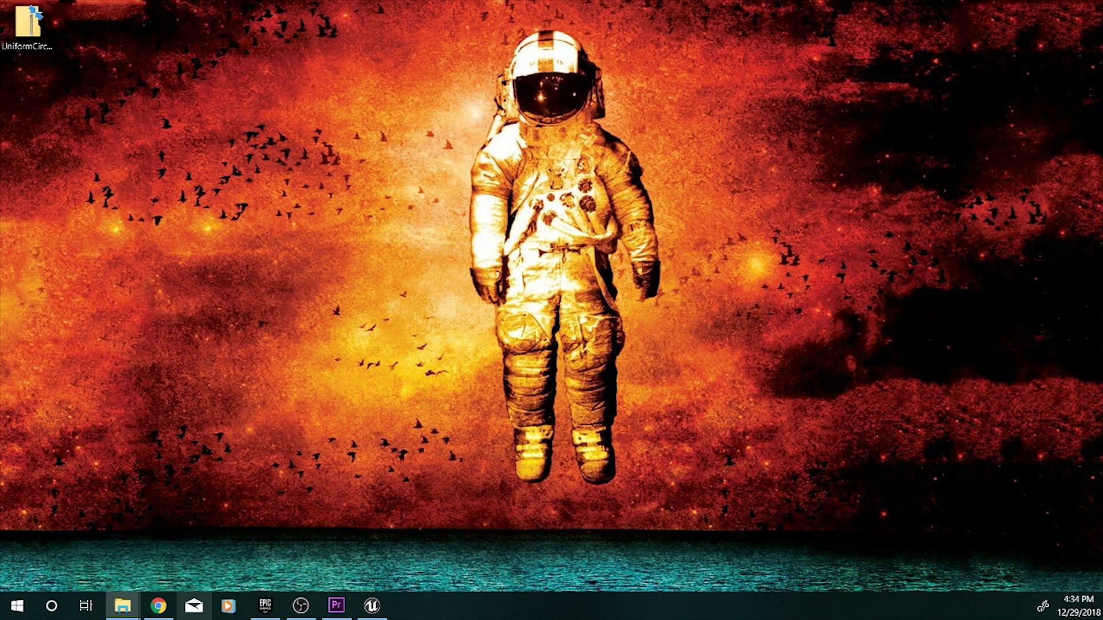
pyautogui.click(660, 247)
pyautogui.click(373, 605)
pyautogui.click(1041, 7)
pyautogui.moveTo(668, 168); pyautogui.dragTo(590, 164)
pyautogui.click(752, 470)
pyautogui.click(641, 454)
pyautogui.click(376, 611)
# Place a UniformCircleSpawner actor from its Actors folder in the level and move it to X -320, Y -290, Z 260
pyautogui.doubleClick(29, 477)
pyautogui.click(17, 515)
pyautogui.doubleClick(18, 513)
pyautogui.click(238, 480)
pyautogui.moveTo(462, 289); pyautogui.dragTo(405, 284)
pyautogui.moveTo(360, 247); pyautogui.dragTo(363, 157)
pyautogui.moveTo(373, 170); pyautogui.dragTo(456, 224, button='right')
pyautogui.press('w')
pyautogui.press('w')
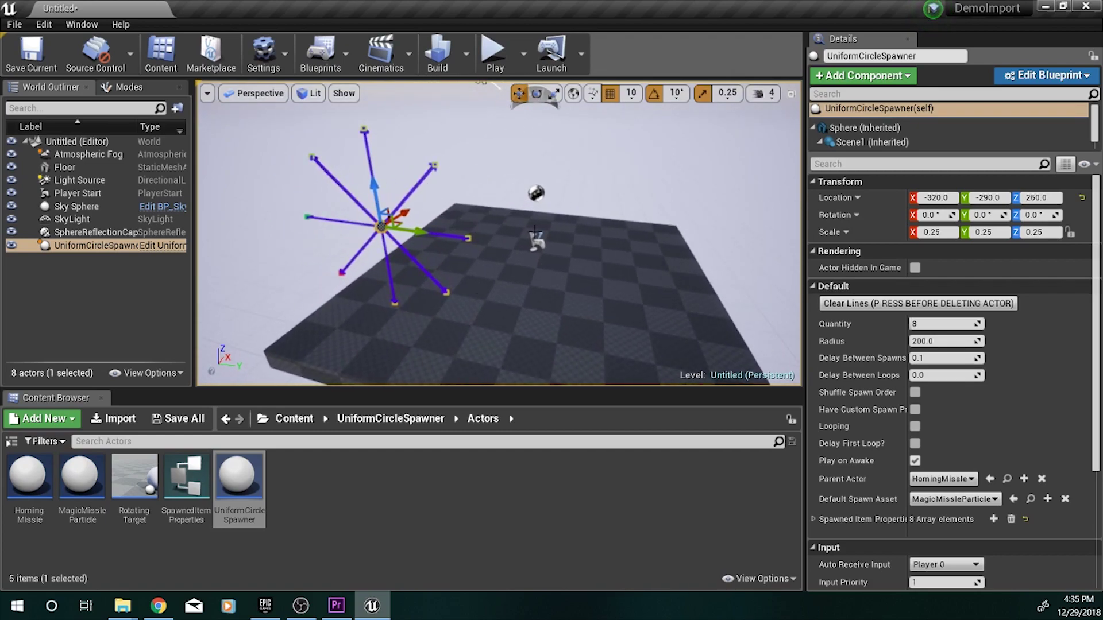
# Examine the Particles folder of UniformCircleSpawner and return to the Content root
pyautogui.click(391, 418)
pyautogui.doubleClick(138, 480)
pyautogui.moveTo(282, 153)
pyautogui.mouseDown(button='right')
pyautogui.moveTo(292, 172)
pyautogui.moveTo(259, 183)
pyautogui.moveTo(282, 154)
pyautogui.mouseUp(button='right')
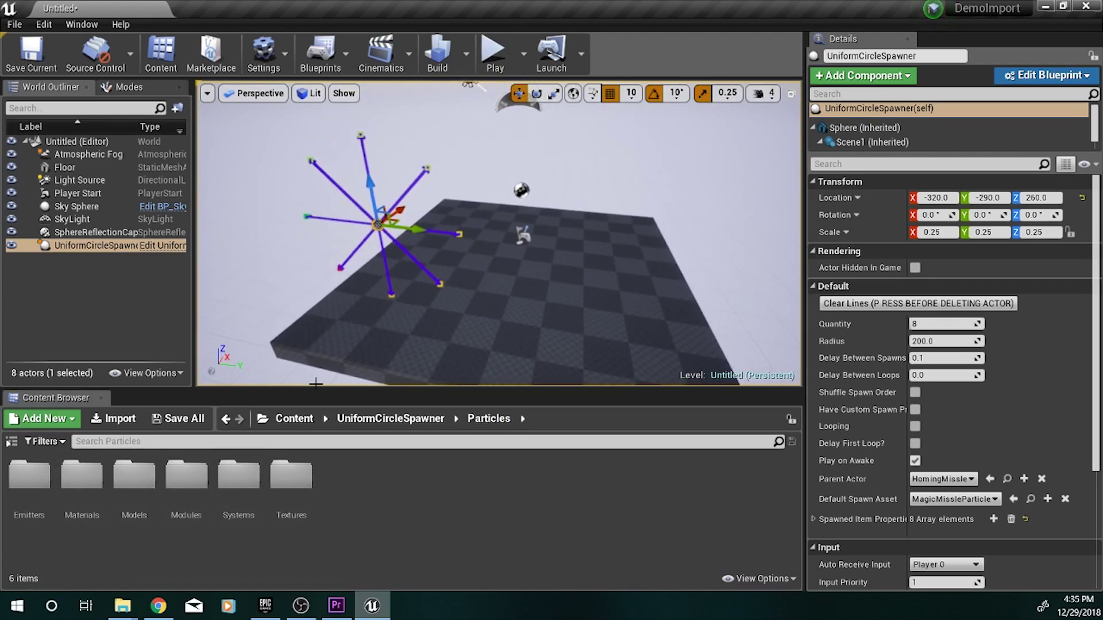
pyautogui.click(390, 418)
pyautogui.click(294, 418)
pyautogui.moveTo(351, 226); pyautogui.dragTo(391, 225, button='right')
pyautogui.scroll(-2, 397, 363)
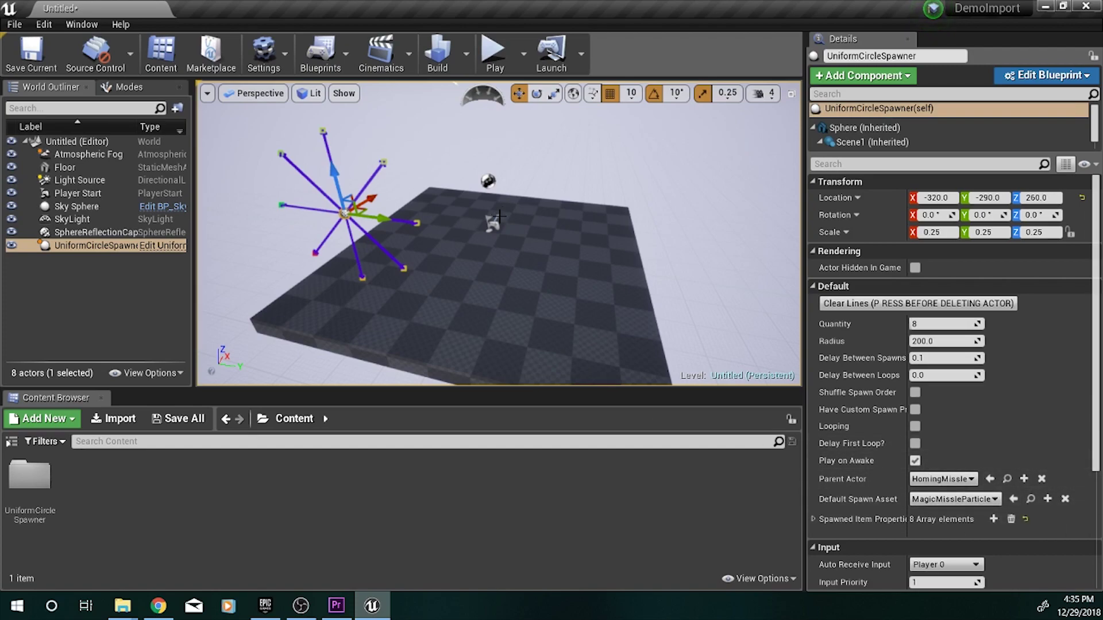
pyautogui.moveTo(499, 216)
pyautogui.keyDown('alt'); pyautogui.mouseDown()
pyautogui.moveTo(513, 228)
pyautogui.moveTo(479, 226)
pyautogui.mouseUp(); pyautogui.keyUp('alt')
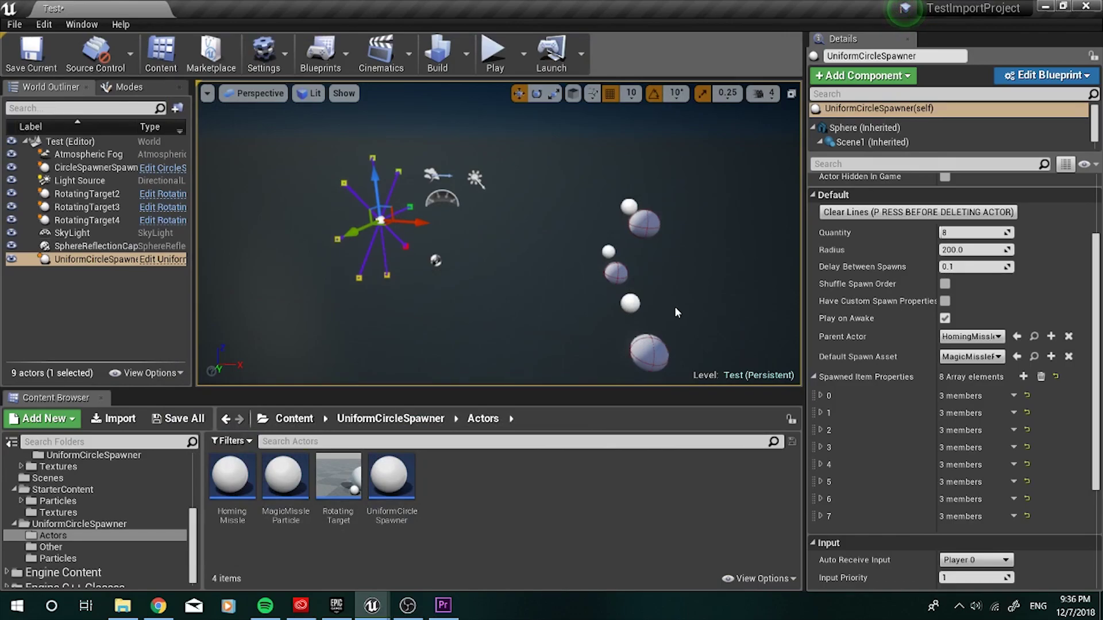
# Look over the circle spawner and its targets in the Test level, and play the level briefly to preview the homing missiles
pyautogui.moveTo(436, 258)
pyautogui.mouseDown(button='right')
pyautogui.moveTo(376, 250)
pyautogui.moveTo(441, 280)
pyautogui.mouseUp(button='right')
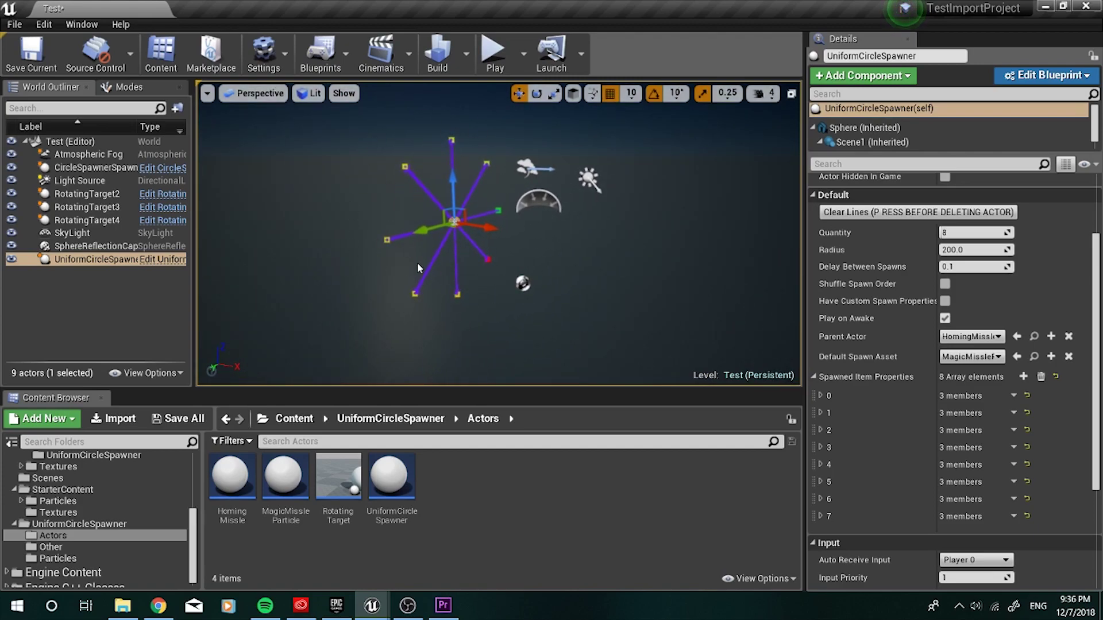
pyautogui.moveTo(443, 159); pyautogui.dragTo(432, 213, button='right')
pyautogui.moveTo(725, 282); pyautogui.dragTo(714, 289, button='right')
pyautogui.click(493, 52)
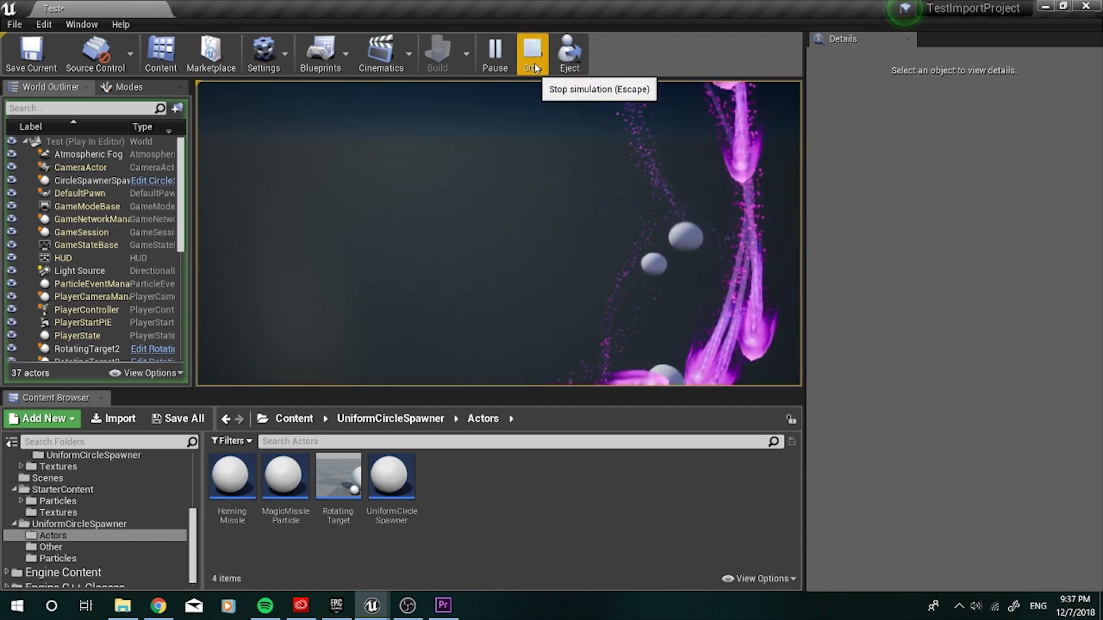
pyautogui.click(532, 63)
# Select the UniformCircleSpawner actor and set its spawn quantity to 20
pyautogui.click(419, 214)
pyautogui.moveTo(418, 314); pyautogui.dragTo(462, 285, button='right')
pyautogui.press('w')
pyautogui.press('w')
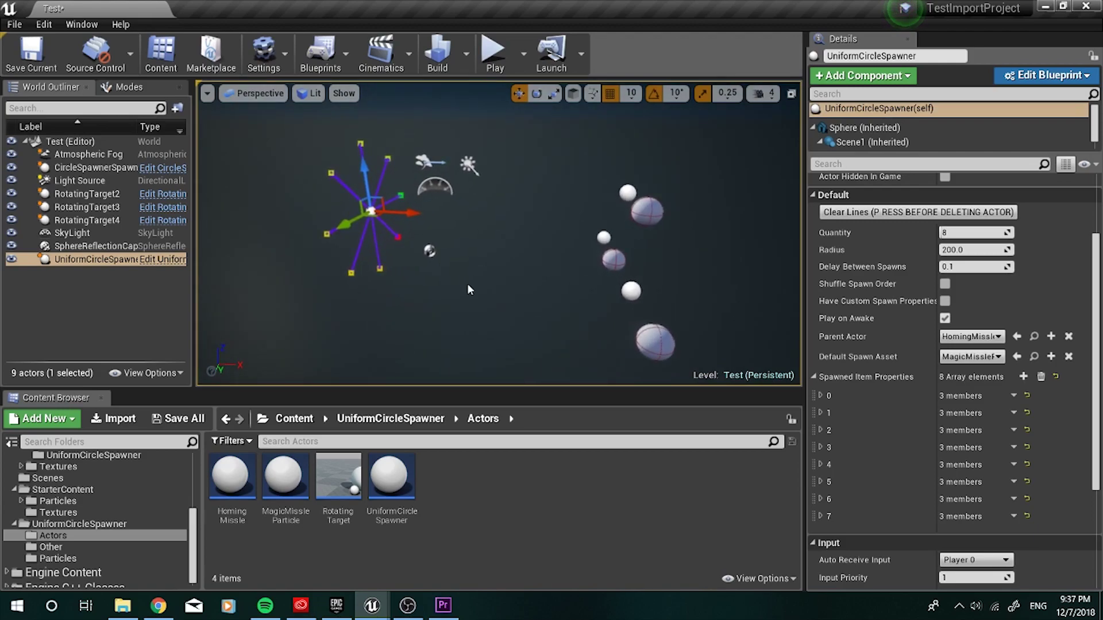
pyautogui.moveTo(467, 185)
pyautogui.mouseDown()
pyautogui.moveTo(468, 167)
pyautogui.moveTo(500, 164)
pyautogui.moveTo(471, 167)
pyautogui.mouseUp()
pyautogui.moveTo(472, 189); pyautogui.dragTo(483, 189, button='right')
pyautogui.moveTo(947, 233)
pyautogui.mouseDown()
pyautogui.moveTo(985, 232)
pyautogui.moveTo(944, 233)
pyautogui.mouseUp()
pyautogui.moveTo(425, 226); pyautogui.dragTo(398, 228)
pyautogui.press('Return')
pyautogui.moveTo(575, 266); pyautogui.dragTo(565, 241)
# Set the spawner's radius to about 276 and its delay between spawns to 0.3, and test-play the level
pyautogui.scroll(-2, 610, 250)
pyautogui.moveTo(955, 250)
pyautogui.mouseDown()
pyautogui.moveTo(1052, 250)
pyautogui.moveTo(970, 250)
pyautogui.mouseUp()
pyautogui.click(959, 268)
pyautogui.click(493, 53)
pyautogui.click(534, 55)
# Turn on Shuffle Spawn Order for the circle spawner and test-play the level
pyautogui.click(359, 223)
pyautogui.click(945, 285)
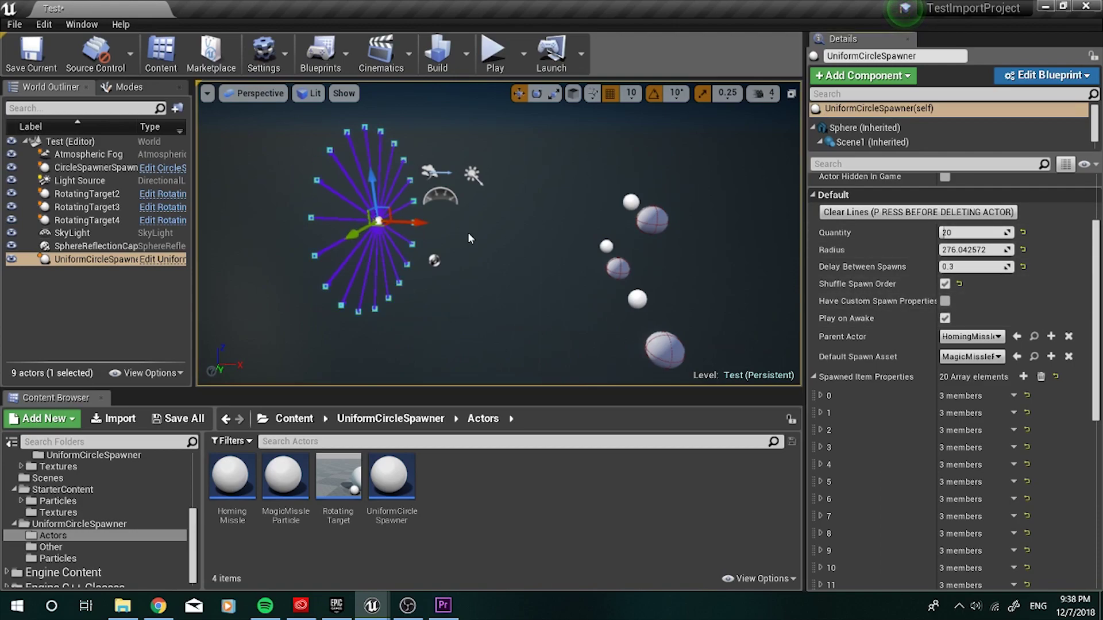
pyautogui.click(496, 63)
pyautogui.click(538, 65)
# Turn Shuffle Spawn Order off and test-play the level with Play on Awake temporarily disabled
pyautogui.click(378, 131)
pyautogui.click(945, 284)
pyautogui.click(945, 318)
pyautogui.click(494, 55)
pyautogui.click(532, 57)
pyautogui.click(378, 224)
pyautogui.click(945, 318)
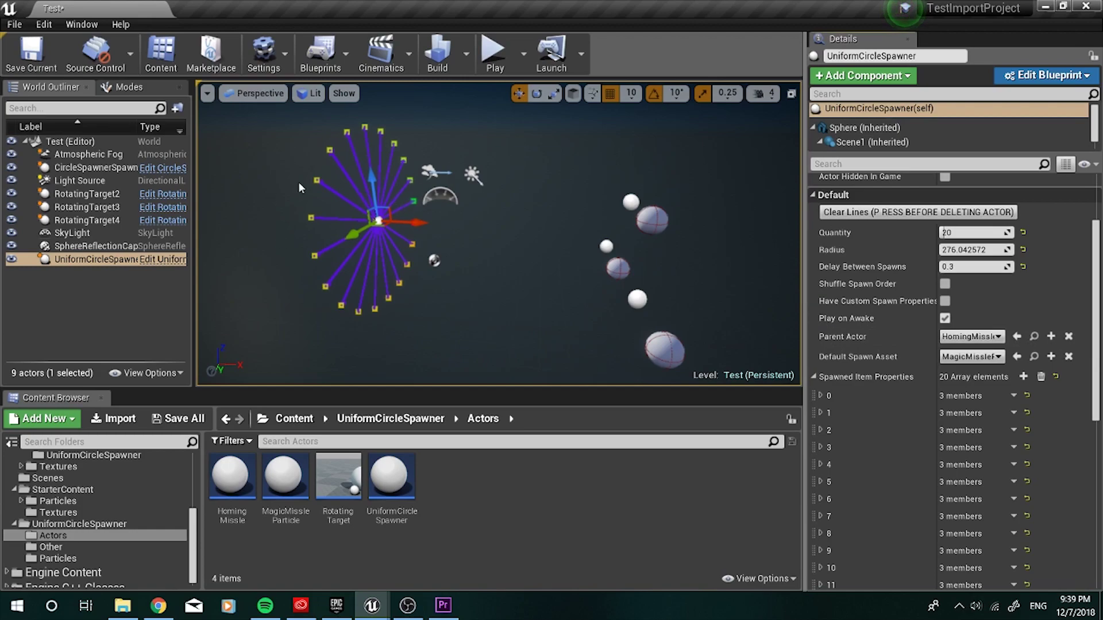
# Review the available choices for the spawner's Parent Actor and Default Spawn Asset without changing them
pyautogui.click(947, 337)
pyautogui.click(814, 333)
pyautogui.click(963, 357)
pyautogui.click(850, 363)
pyautogui.click(971, 357)
pyautogui.click(876, 361)
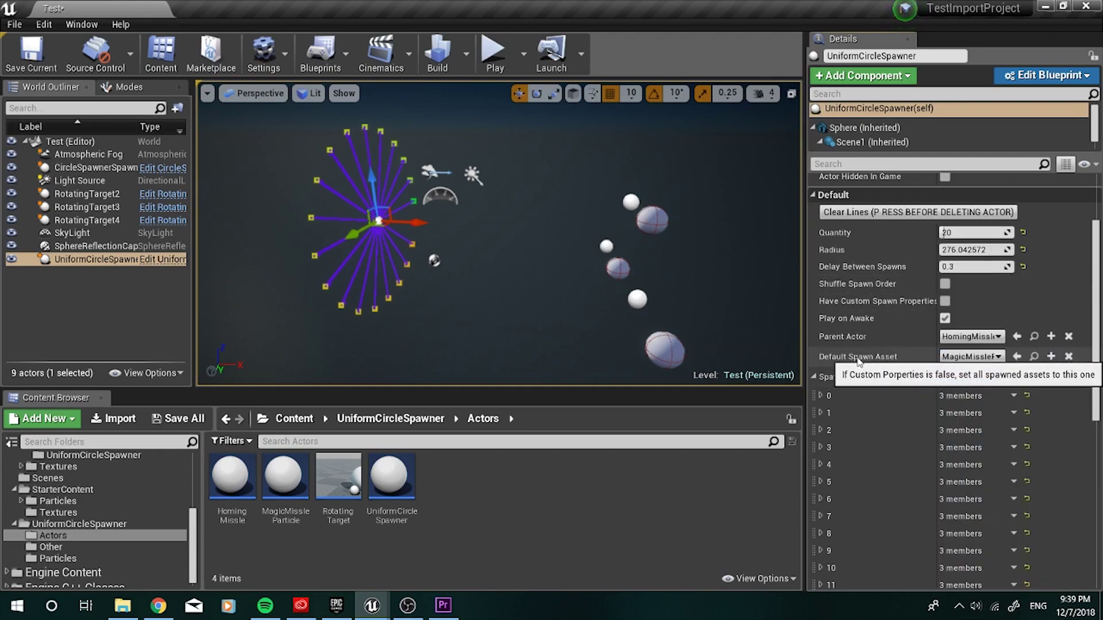
# Play the level to watch the missiles home in on the rotating targets, and end the simulation
pyautogui.click(494, 53)
pyautogui.click(620, 229)
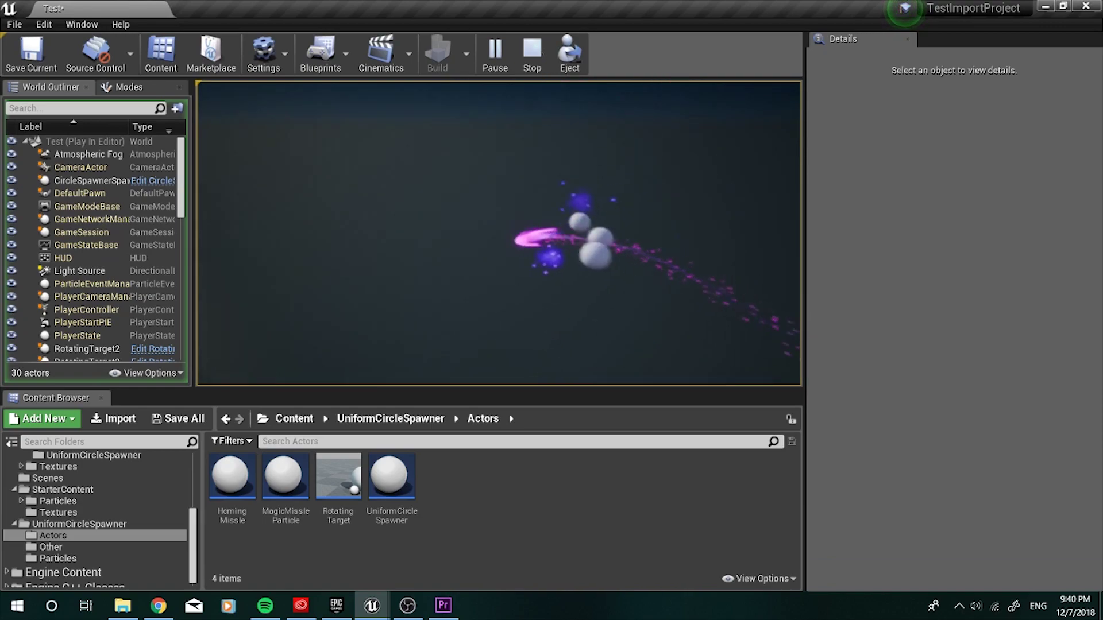
pyautogui.press('Escape')
# Enable Have Custom Spawn Properties, change the X spawn offset of the first spawned item, and test-play the level
pyautogui.click(343, 235)
pyautogui.scroll(-6, 880, 384)
pyautogui.scroll(1, 870, 280)
pyautogui.click(822, 256)
pyautogui.click(821, 365)
pyautogui.click(828, 366)
pyautogui.scroll(5, 874, 295)
pyautogui.click(946, 278)
pyautogui.moveTo(959, 406); pyautogui.dragTo(977, 407)
pyautogui.moveTo(958, 406); pyautogui.dragTo(977, 406)
pyautogui.click(493, 51)
pyautogui.click(535, 53)
# Choose another spawned asset for the first spawned item by searching for "actor", and test-play the level
pyautogui.moveTo(458, 187); pyautogui.dragTo(420, 158, button='right')
pyautogui.press('w')
pyautogui.click(454, 270)
pyautogui.click(970, 406)
pyautogui.scroll(-3, 860, 364)
pyautogui.click(952, 336)
pyautogui.write('actor')
pyautogui.click(1005, 316)
pyautogui.click(486, 55)
pyautogui.click(640, 340)
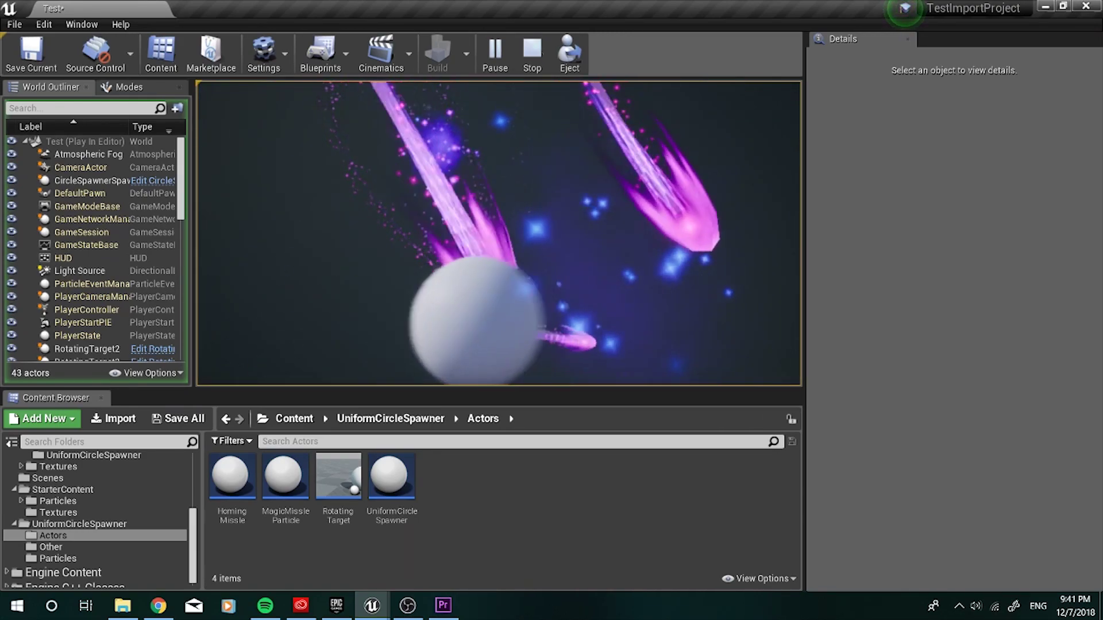
pyautogui.press('Escape')
# Reset the first spawned item's properties to their defaults and turn off Have Custom Spawn Properties on the spawner
pyautogui.moveTo(572, 321); pyautogui.dragTo(548, 298, button='right')
pyautogui.press('w')
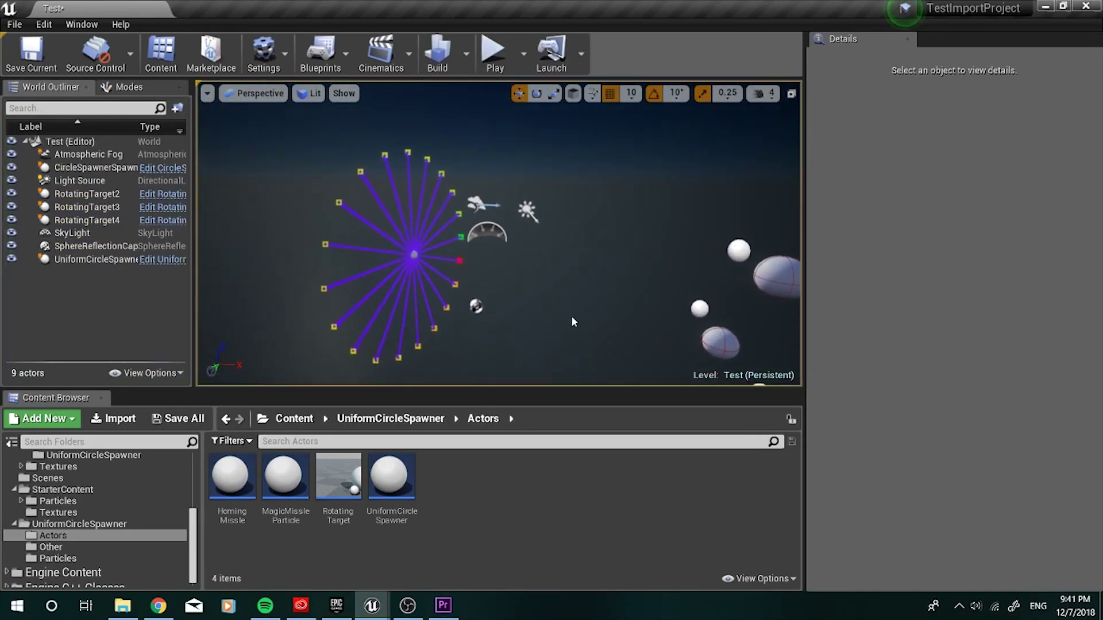
pyautogui.click(413, 251)
pyautogui.moveTo(600, 279)
pyautogui.mouseDown(button='right')
pyautogui.moveTo(624, 287)
pyautogui.moveTo(592, 286)
pyautogui.moveTo(600, 279)
pyautogui.mouseUp(button='right')
pyautogui.moveTo(600, 273); pyautogui.dragTo(643, 273, button='middle')
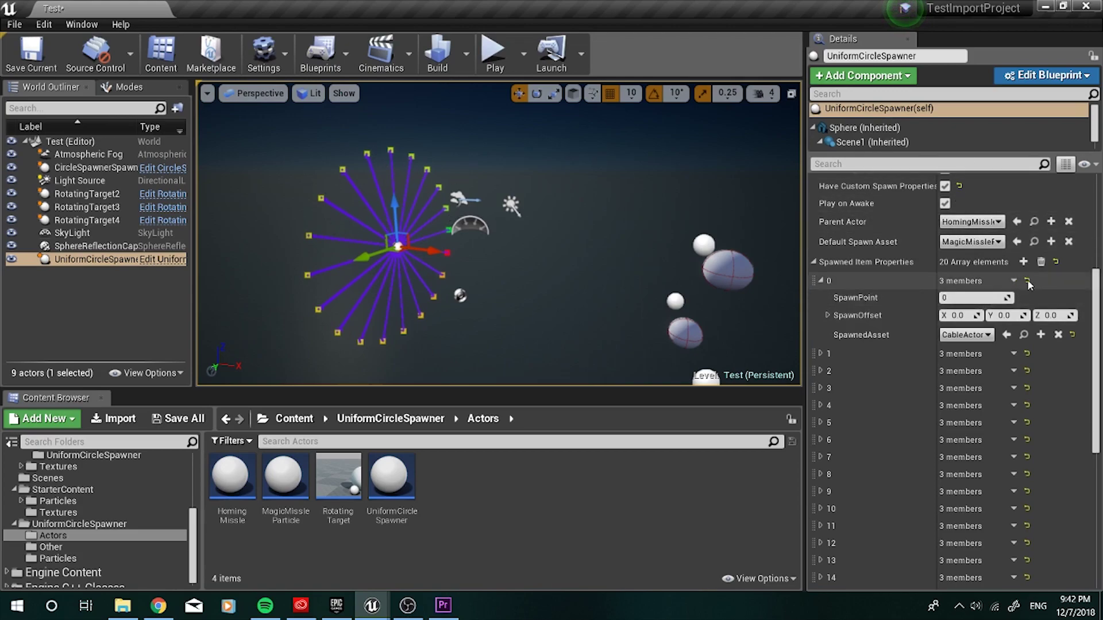
pyautogui.click(1027, 279)
pyautogui.click(945, 185)
pyautogui.click(814, 286)
# Change the spawner's Parent Actor setting and test-play the level
pyautogui.click(962, 307)
pyautogui.click(964, 258)
pyautogui.click(496, 62)
pyautogui.click(456, 200)
pyautogui.hotkey('shift', 'F1')
pyautogui.press('Escape')
# Rotate the circle spawner in the level and test-play the new orientation
pyautogui.click(449, 240)
pyautogui.moveTo(591, 267)
pyautogui.mouseDown(button='right')
pyautogui.moveTo(542, 249)
pyautogui.moveTo(609, 261)
pyautogui.moveTo(591, 266)
pyautogui.mouseUp(button='right')
pyautogui.press('e')
pyautogui.moveTo(497, 265)
pyautogui.mouseDown()
pyautogui.moveTo(479, 222)
pyautogui.moveTo(429, 198)
pyautogui.moveTo(389, 241)
pyautogui.moveTo(498, 258)
pyautogui.mouseUp()
pyautogui.click(494, 52)
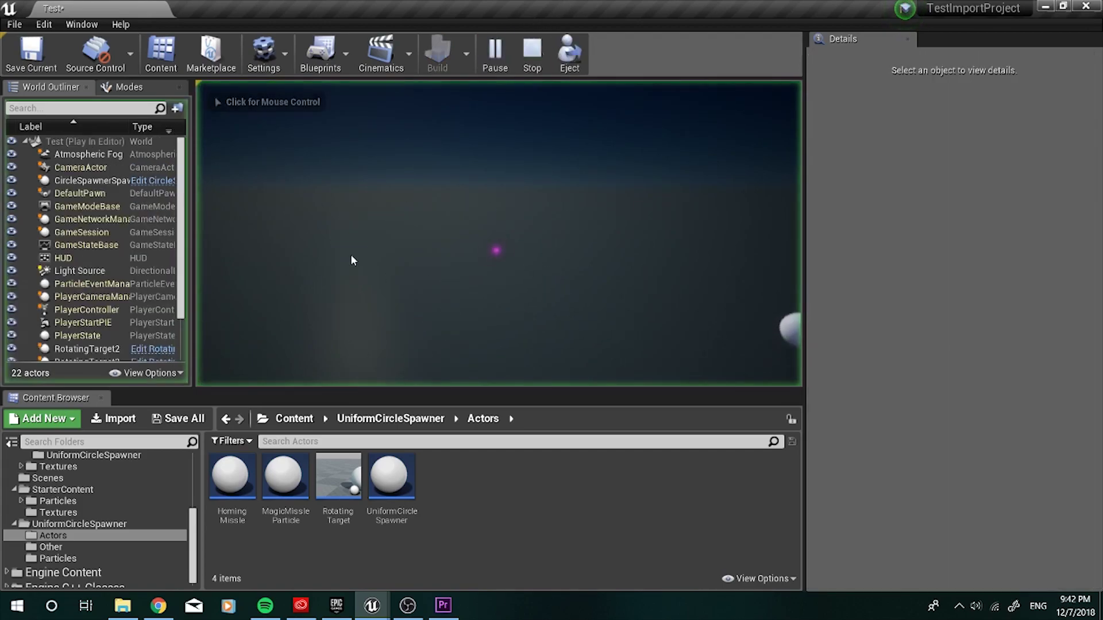
pyautogui.click(532, 52)
# Enable Have Custom Spawn Properties on the spawner and expand item 4 of Spawned Item Properties
pyautogui.click(448, 268)
pyautogui.moveTo(483, 230); pyautogui.dragTo(506, 272)
pyautogui.click(945, 271)
pyautogui.click(813, 347)
pyautogui.scroll(-3, 948, 344)
pyautogui.click(821, 296)
pyautogui.moveTo(453, 228); pyautogui.dragTo(466, 229, button='right')
pyautogui.press('s')
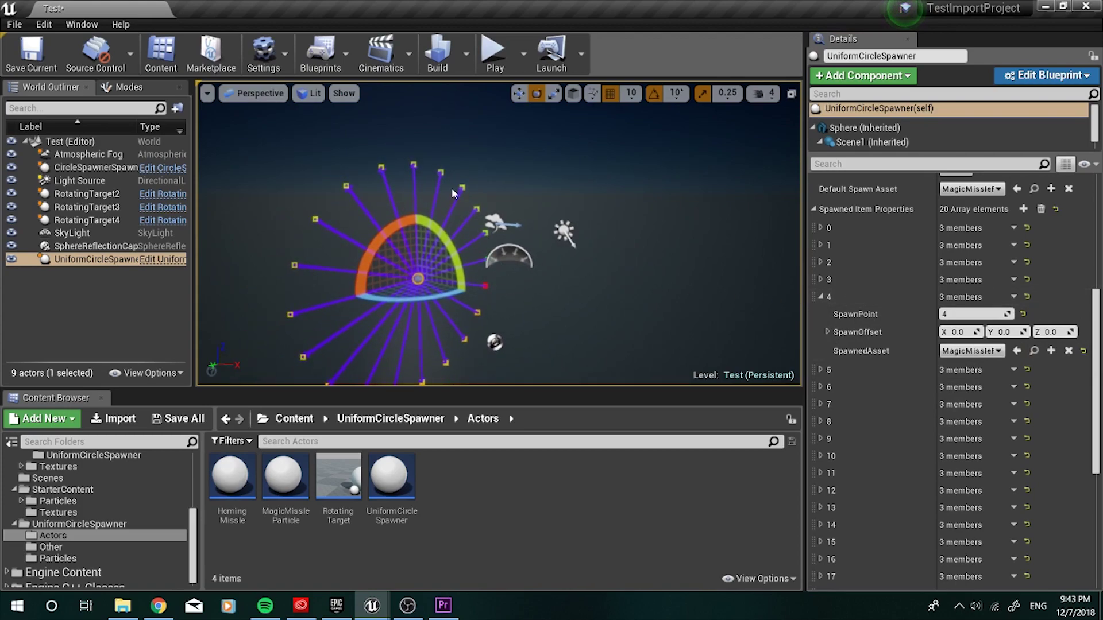
# Play the level to check the spawner with custom spawn properties, and end the simulation
pyautogui.click(493, 52)
pyautogui.click(292, 227)
pyautogui.press('Escape')
# Adjust the selected spawner's Spawned Item Properties and its spawn option toggles
pyautogui.click(442, 215)
pyautogui.scroll(3, 1013, 316)
pyautogui.click(1040, 278)
pyautogui.scroll(4, 1023, 376)
pyautogui.scroll(1, 1006, 402)
pyautogui.click(945, 318)
pyautogui.scroll(-3, 977, 368)
pyautogui.scroll(1, 947, 295)
pyautogui.scroll(2, 922, 293)
pyautogui.scroll(-3, 905, 349)
pyautogui.scroll(4, 889, 365)
pyautogui.press('f')
pyautogui.click(945, 293)
# Toggle the details of one spawned item, view the spawner from another angle, and play the level
pyautogui.moveTo(626, 280)
pyautogui.mouseDown(button='right')
pyautogui.moveTo(648, 279)
pyautogui.moveTo(621, 277)
pyautogui.mouseUp(button='right')
pyautogui.keyDown('alt'); pyautogui.moveTo(499, 180); pyautogui.dragTo(463, 155); pyautogui.keyUp('alt')
pyautogui.scroll(-3, 923, 358)
pyautogui.click(821, 404)
pyautogui.moveTo(519, 216); pyautogui.dragTo(581, 266, button='right')
pyautogui.moveTo(580, 259); pyautogui.dragTo(655, 306)
pyautogui.moveTo(592, 279)
pyautogui.mouseDown(button='right')
pyautogui.moveTo(650, 298)
pyautogui.moveTo(593, 291)
pyautogui.mouseUp(button='right')
pyautogui.moveTo(470, 138); pyautogui.dragTo(493, 118, button='right')
pyautogui.moveTo(533, 220)
pyautogui.mouseDown(button='right')
pyautogui.moveTo(500, 218)
pyautogui.moveTo(520, 219)
pyautogui.mouseUp(button='right')
pyautogui.click(494, 58)
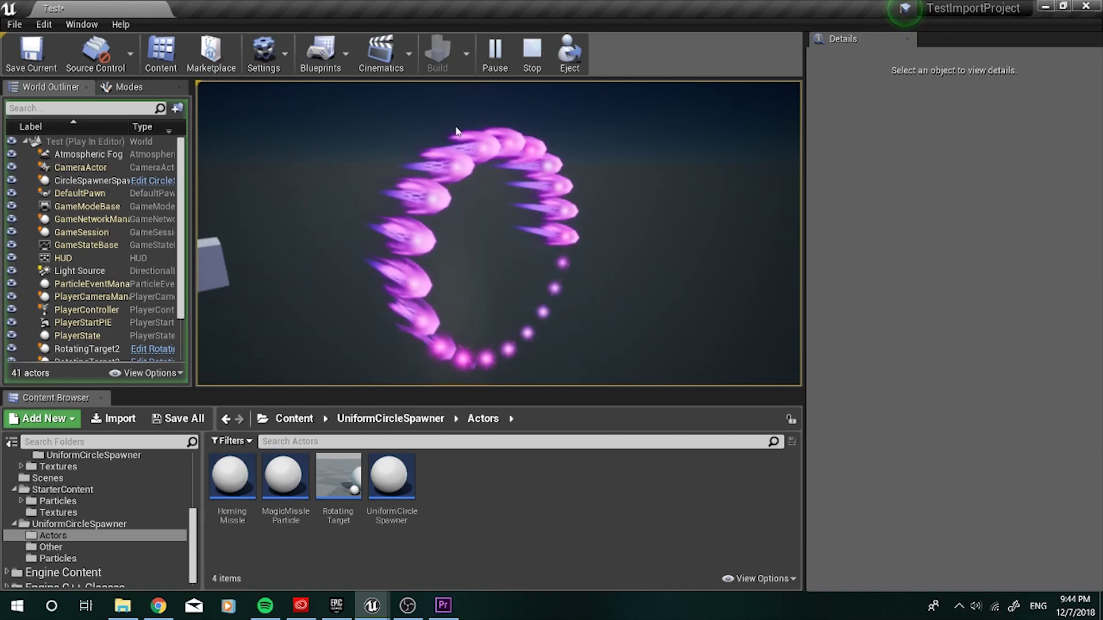
# End the simulation, disable Have Custom Spawn Properties on the 20-item circle spawner, and collapse its Spawned Item Properties
pyautogui.click(533, 62)
pyautogui.click(476, 262)
pyautogui.scroll(5, 1029, 363)
pyautogui.click(945, 317)
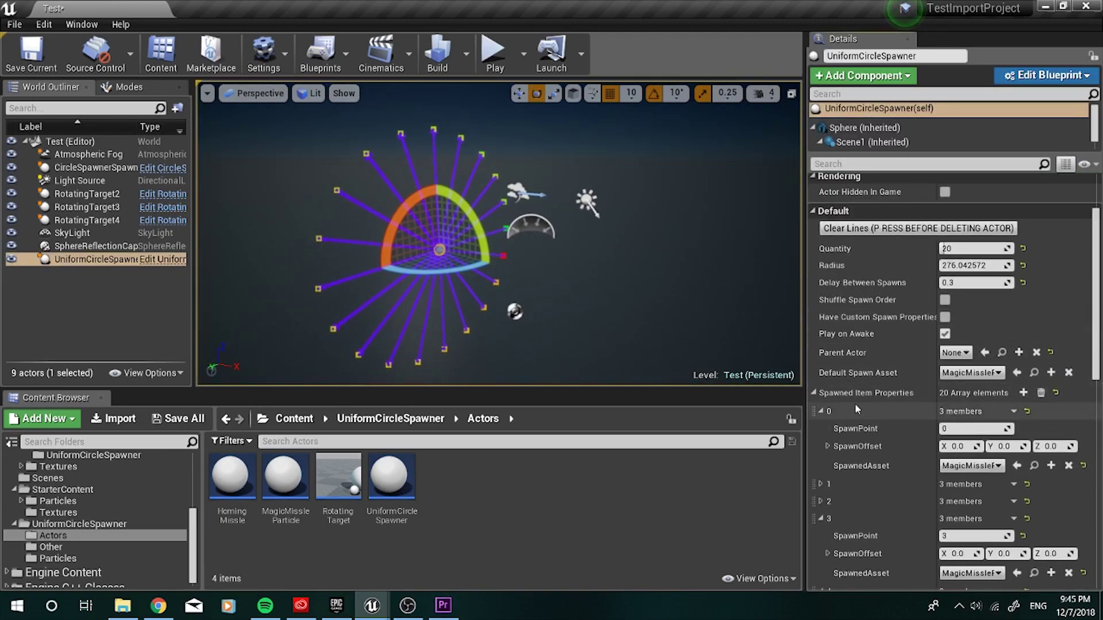
pyautogui.click(813, 393)
# Open the blueprint of the actor that spawns circle spawners, examine its graph, and return to the level
pyautogui.moveTo(623, 209); pyautogui.dragTo(558, 263, button='right')
pyautogui.scroll(-2, 636, 258)
pyautogui.click(516, 229)
pyautogui.moveTo(593, 183); pyautogui.dragTo(601, 163, button='right')
pyautogui.click(1034, 77)
pyautogui.click(1014, 104)
pyautogui.moveTo(530, 309); pyautogui.dragTo(483, 269, button='right')
pyautogui.click(1046, 5)
# Play the level to check the circle spawned around the cube, and end the simulation
pyautogui.click(493, 55)
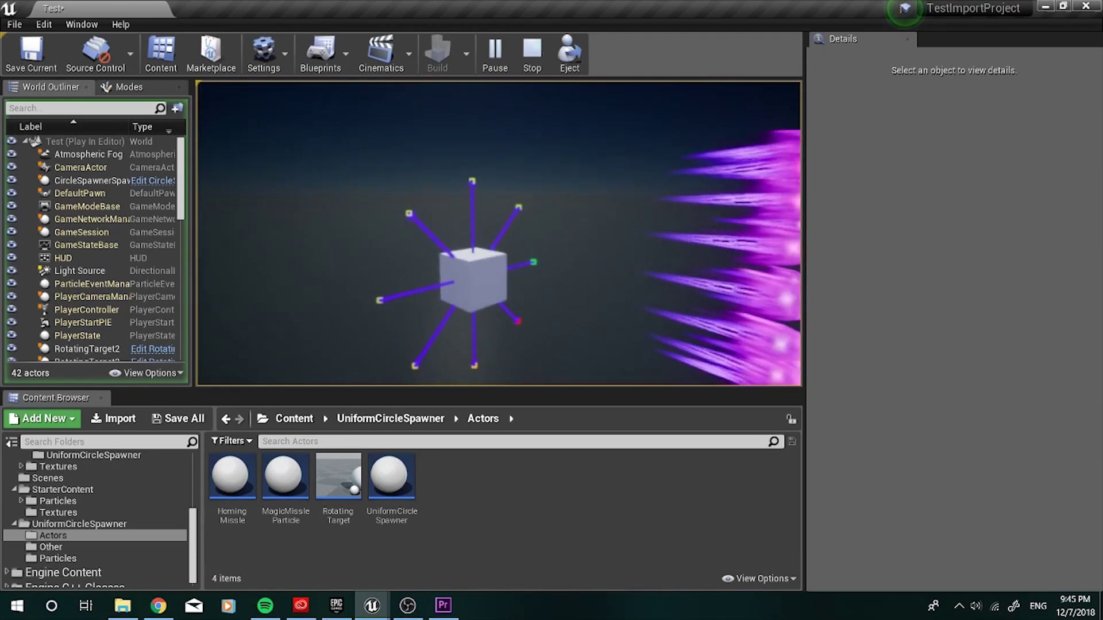
pyautogui.press('Escape')
pyautogui.moveTo(495, 280); pyautogui.dragTo(460, 270, button='right')
pyautogui.click(495, 281)
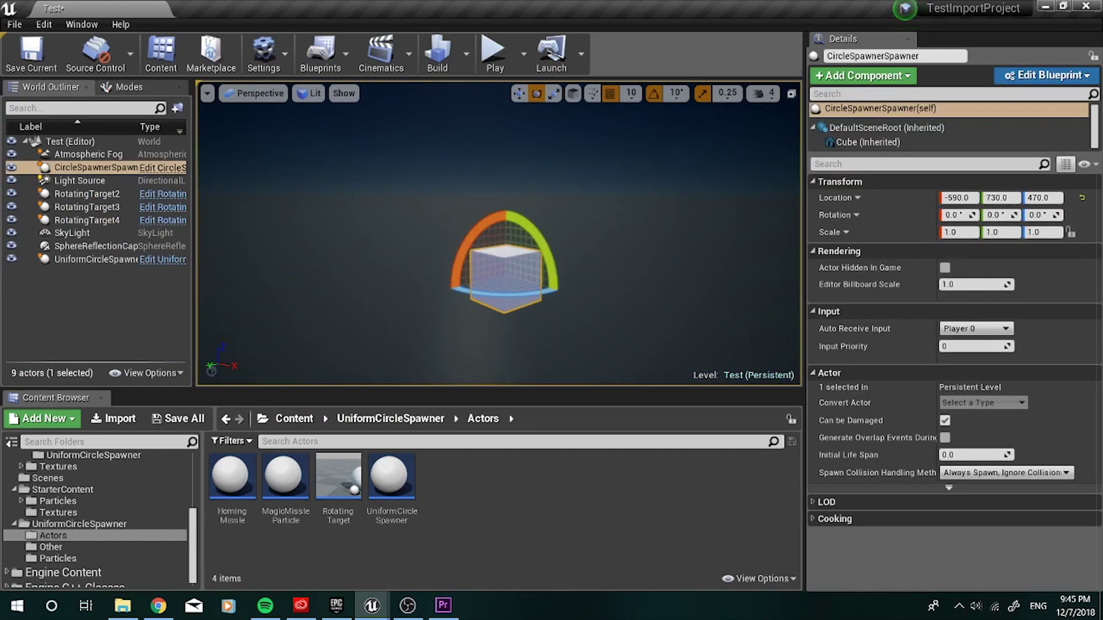
# Create a child blueprint of UniformCircleSpawner named UniformCircleSpawner_Child and place an instance of it in the level
pyautogui.click(394, 480)
pyautogui.rightClick(404, 486)
pyautogui.click(489, 155)
pyautogui.scroll(-4, 540, 314)
pyautogui.moveTo(459, 465); pyautogui.dragTo(345, 236)
pyautogui.moveTo(345, 235); pyautogui.dragTo(331, 253, button='right')
pyautogui.press('w')
# Set the placed child spawner's quantity to 38, reduce its radius to about 66, and enable Shuffle Spawn Order
pyautogui.click(952, 324)
pyautogui.click(971, 324)
pyautogui.write('38')
pyautogui.press('Return')
pyautogui.moveTo(977, 342); pyautogui.dragTo(945, 341)
pyautogui.press('Return')
pyautogui.click(945, 375)
# Apply the placed child spawner's instance changes to its blueprint
pyautogui.press('a')
pyautogui.press('s')
pyautogui.click(1041, 79)
pyautogui.click(1034, 154)
# In the cube actor's blueprint, set the spawned actor class to UniformCircleSpawner_Child
pyautogui.press('w')
pyautogui.moveTo(539, 306); pyautogui.dragTo(598, 325, button='right')
pyautogui.click(498, 265)
pyautogui.click(1055, 76)
pyautogui.click(956, 104)
pyautogui.click(544, 286)
pyautogui.write('unif')
pyautogui.click(604, 346)
pyautogui.click(251, 68)
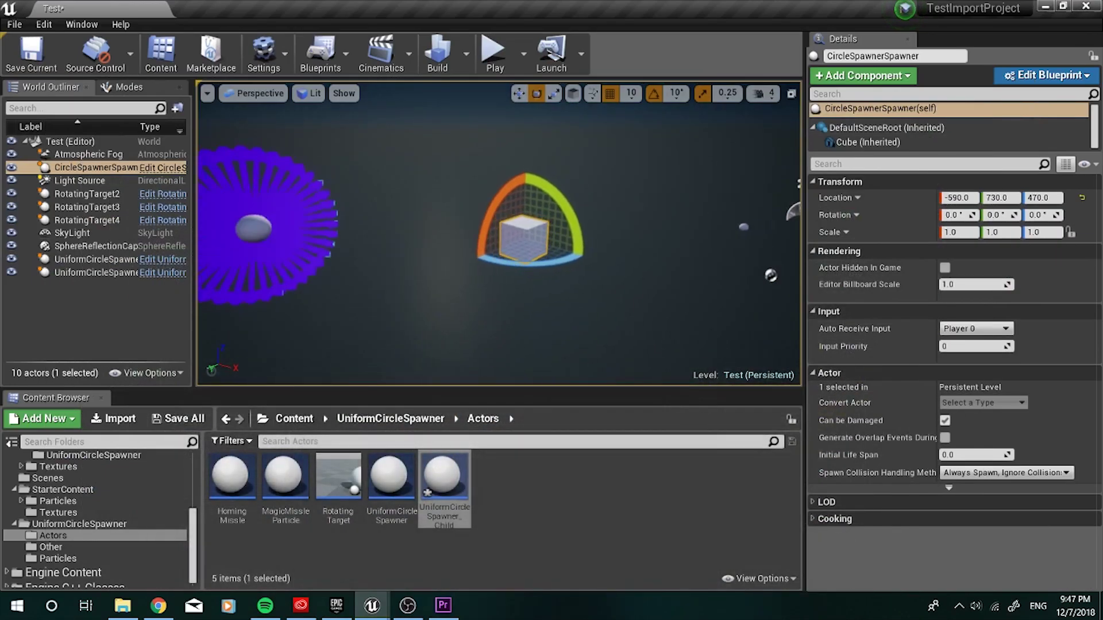
# Try to delete the placed child spawner without clearing its lines, and undo the deletion
pyautogui.click(464, 230)
pyautogui.press('Delete')
pyautogui.moveTo(457, 246); pyautogui.dragTo(488, 231, button='right')
pyautogui.hotkey('ctrl', 'z')
# Clear the placed child spawner's lines and delete it from the level
pyautogui.moveTo(427, 249); pyautogui.dragTo(426, 248)
pyautogui.moveTo(466, 216); pyautogui.dragTo(466, 189, button='right')
pyautogui.moveTo(424, 266); pyautogui.dragTo(498, 313, button='right')
pyautogui.scroll(-1, 499, 312)
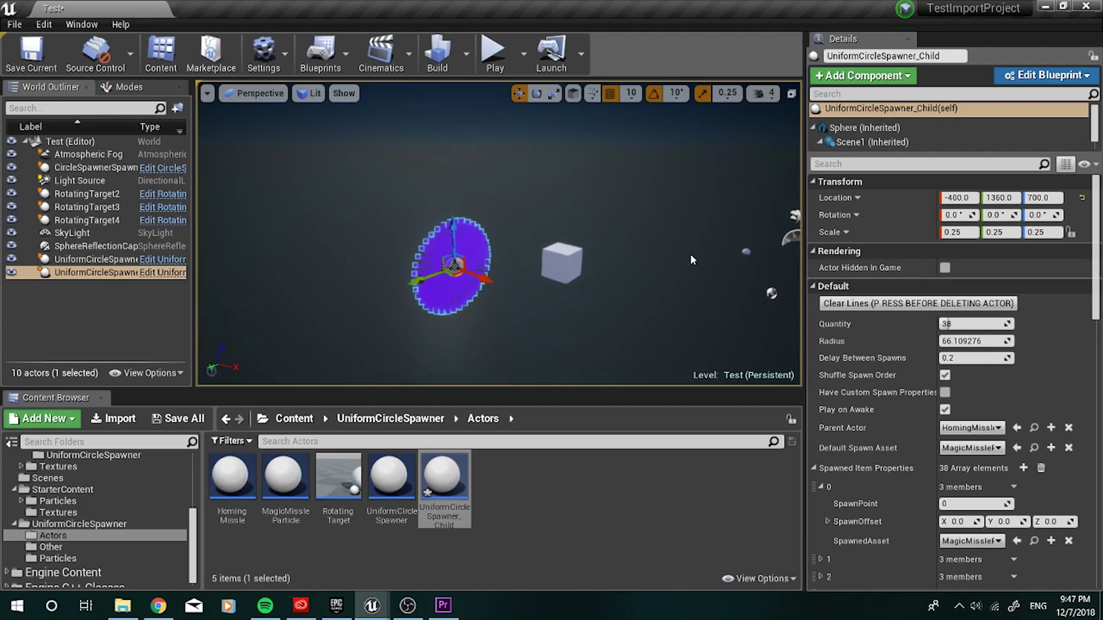
pyautogui.click(980, 304)
pyautogui.press('Delete')
# Play the level to check the child spawner circle created at the cube, and end the simulation
pyautogui.moveTo(415, 206); pyautogui.dragTo(443, 209, button='right')
pyautogui.press('w')
pyautogui.moveTo(500, 321); pyautogui.dragTo(521, 318, button='right')
pyautogui.click(492, 60)
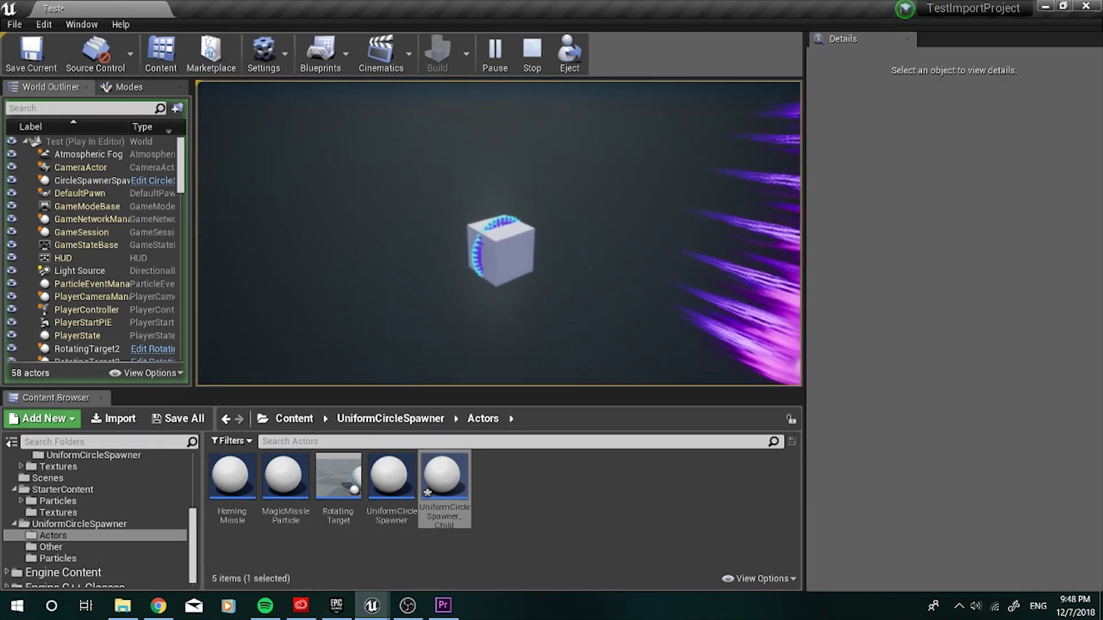
pyautogui.press('Escape')
pyautogui.moveTo(531, 153); pyautogui.dragTo(507, 311)
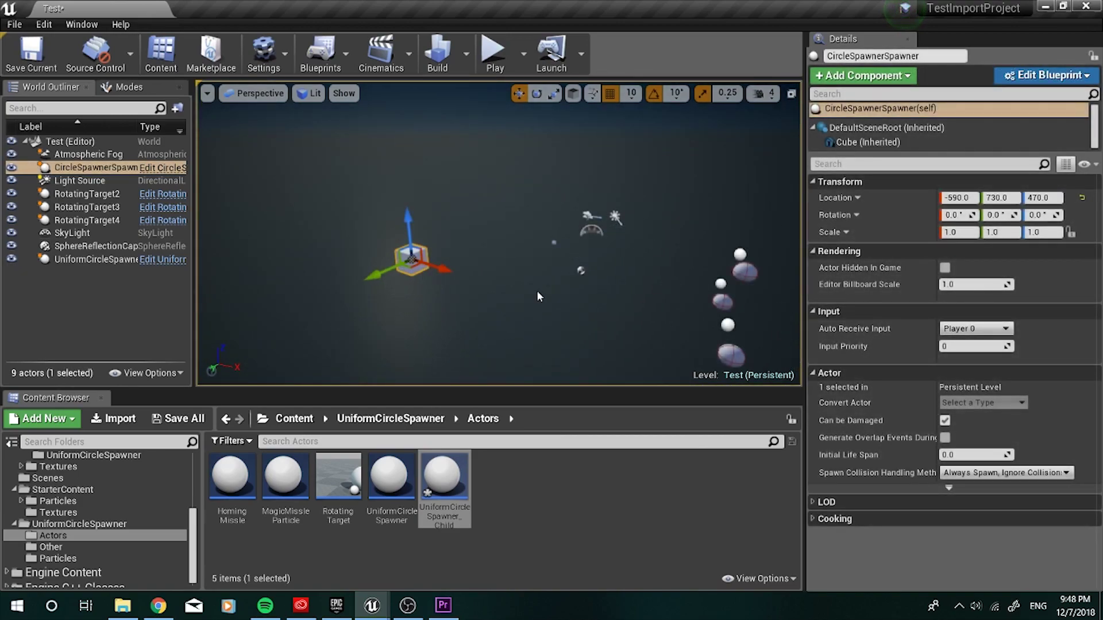
# Replay the level to watch the spawned missiles from another viewpoint, end the simulation, and inspect the spawner and targets
pyautogui.moveTo(536, 291)
pyautogui.mouseDown()
pyautogui.moveTo(536, 252)
pyautogui.moveTo(531, 276)
pyautogui.mouseUp()
pyautogui.click(571, 250)
pyautogui.moveTo(571, 250); pyautogui.dragTo(647, 249, button='right')
pyautogui.click(494, 52)
pyautogui.click(577, 277)
pyautogui.press('Escape')
pyautogui.moveTo(499, 233); pyautogui.dragTo(530, 249, button='right')
pyautogui.moveTo(458, 183); pyautogui.dragTo(321, 254, button='right')
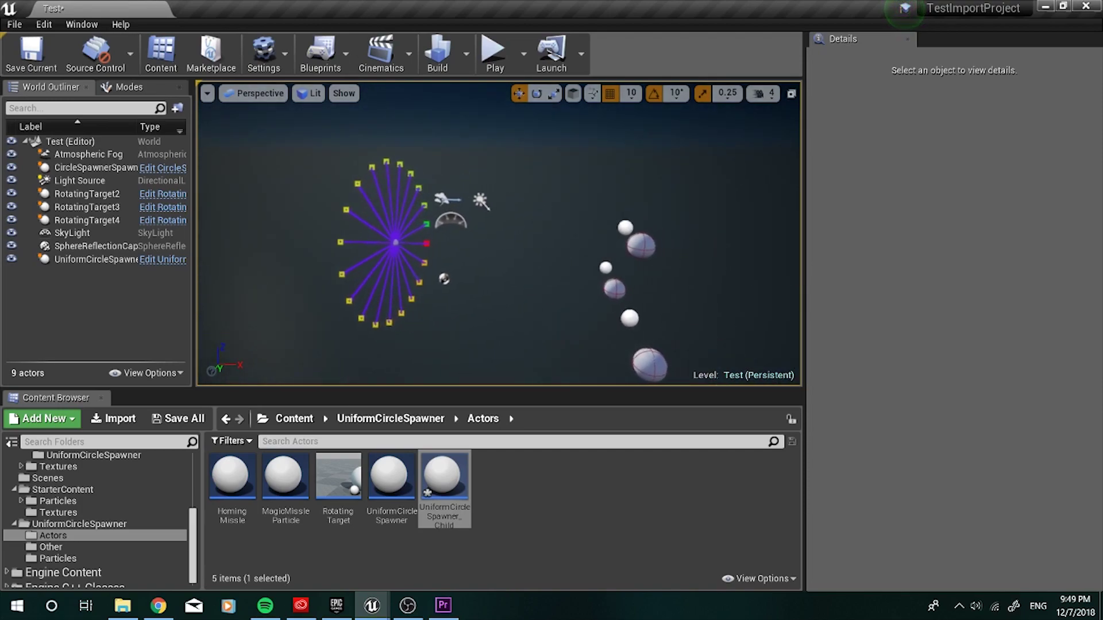